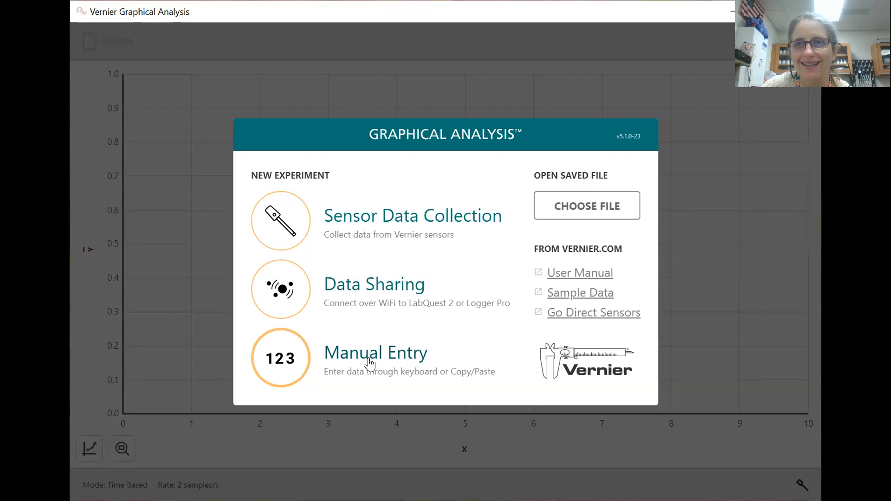
# - Start a manual-entry experiment and fill rows 1 to 7 of the X column with 3, 4, 5, 6, 7, 8 and 9
pyautogui.click(369, 362)
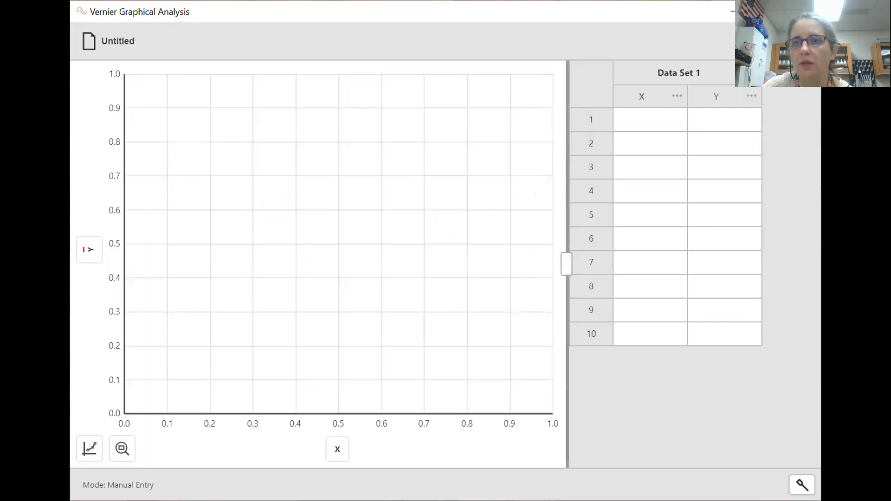
pyautogui.click(637, 123)
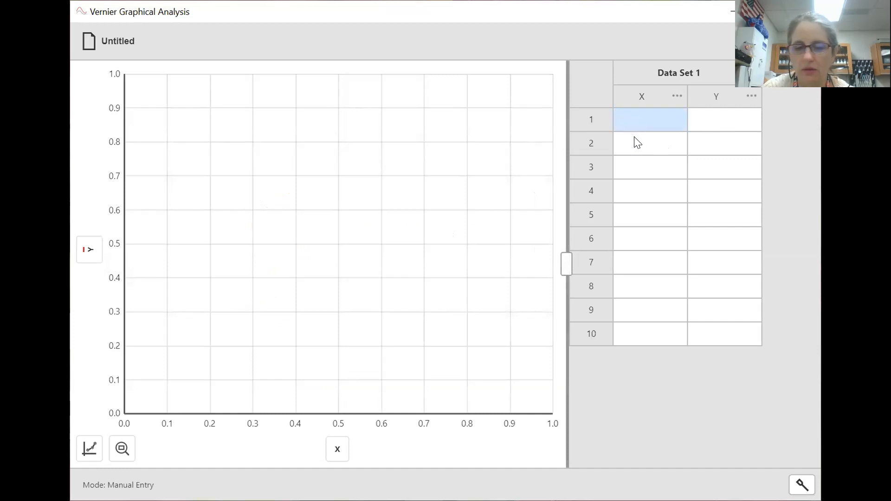
pyautogui.write('3')
pyautogui.press('Return')
pyautogui.write('4')
pyautogui.press('Return')
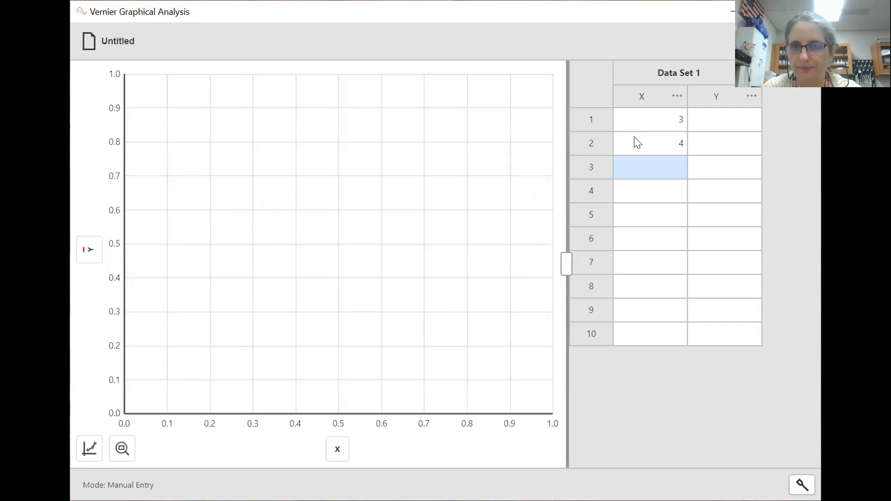
pyautogui.write('5')
pyautogui.press('Return')
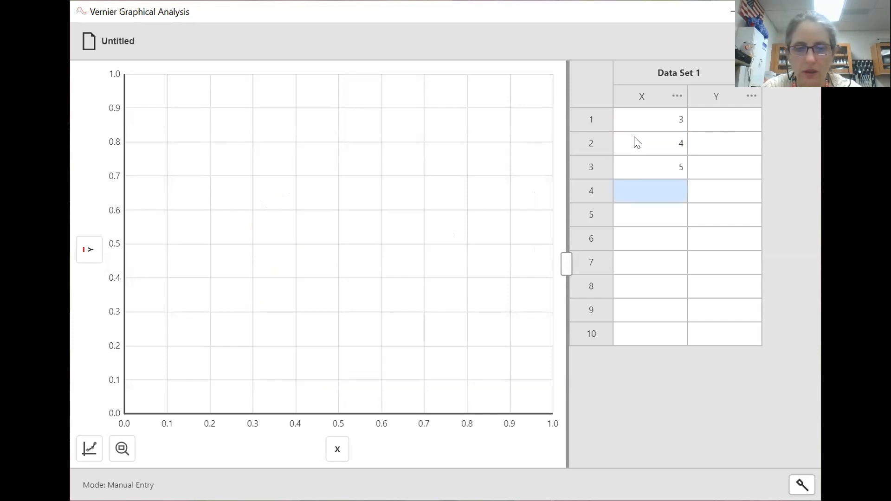
pyautogui.write('6')
pyautogui.press('Return')
pyautogui.write('7')
pyautogui.press('Return')
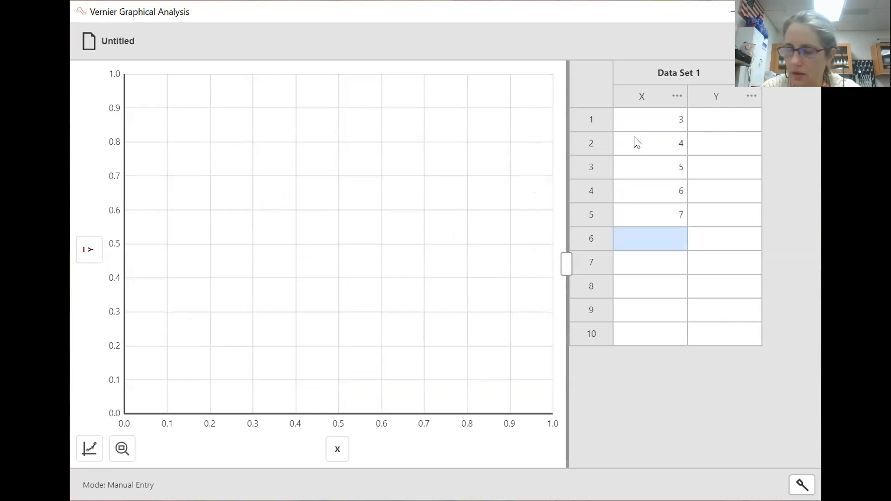
pyautogui.write('8')
pyautogui.press('Return')
pyautogui.write('9')
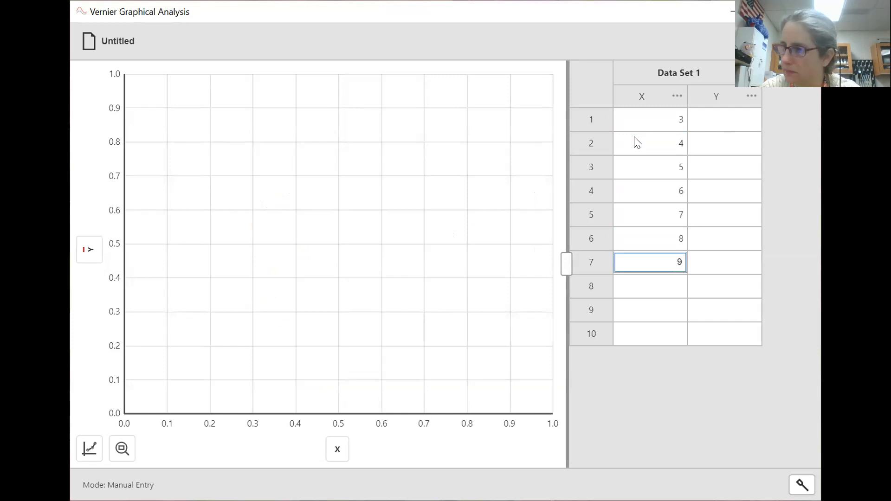
# - Fill rows 1 to 7 of the Y column with 156, 111, 97, 77, 55, 60 and 72
pyautogui.click(734, 124)
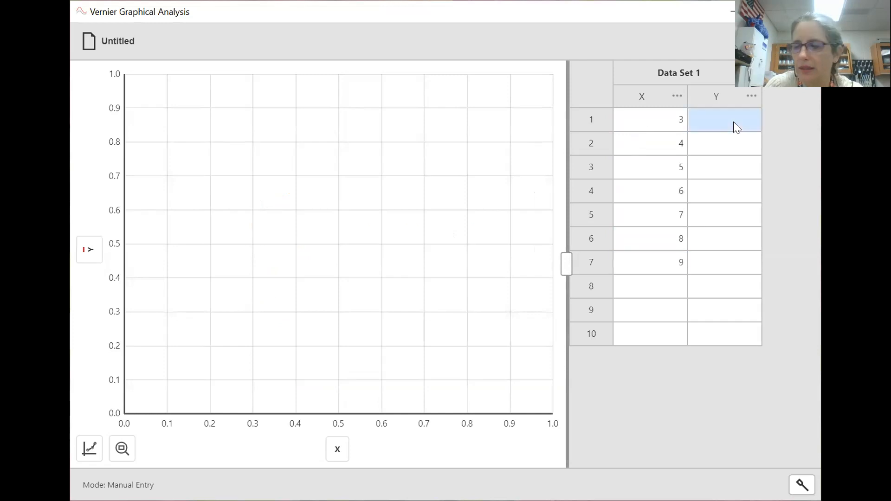
pyautogui.write('156')
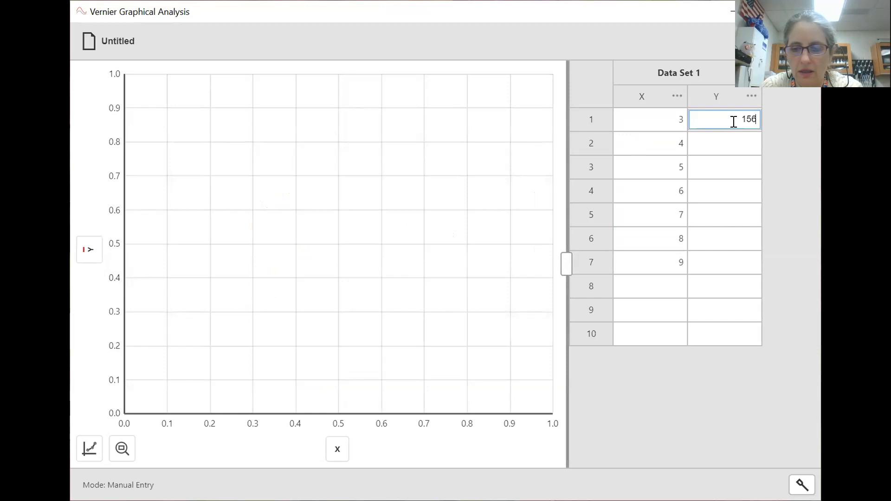
pyautogui.press('Return')
pyautogui.write('111')
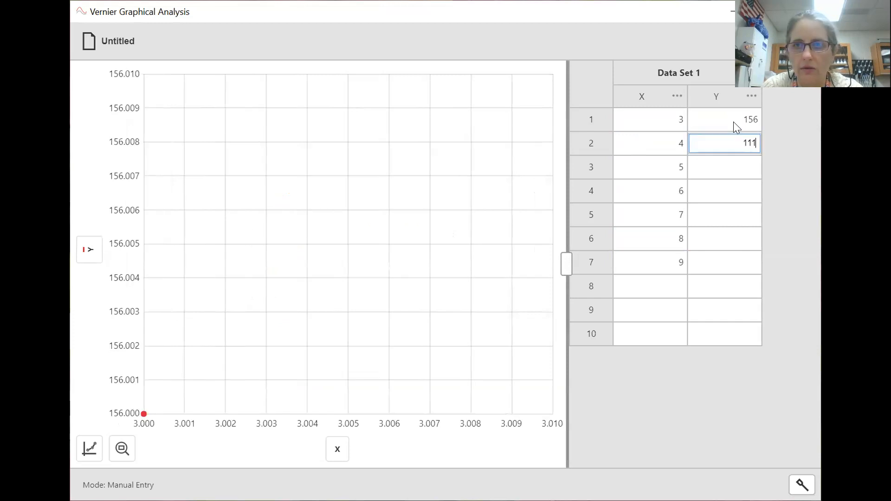
pyautogui.press('Return')
pyautogui.write('97')
pyautogui.press('Return')
pyautogui.write('77')
pyautogui.press('Return')
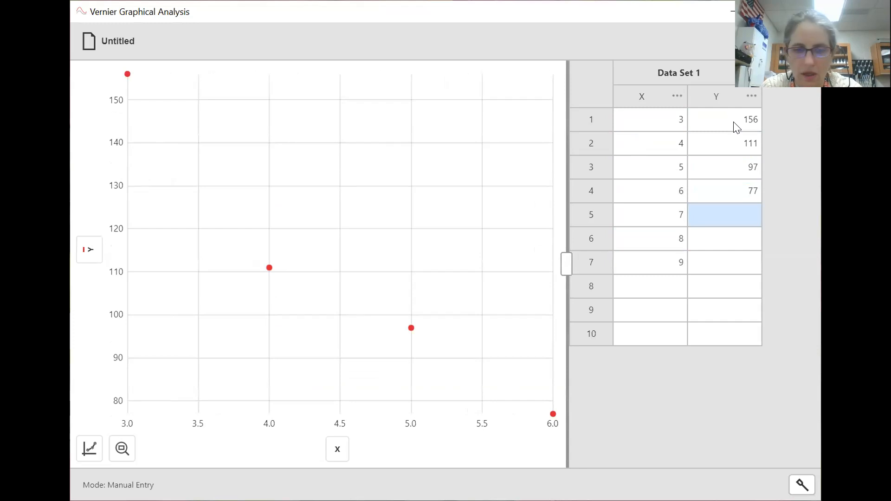
pyautogui.write('55')
pyautogui.press('Return')
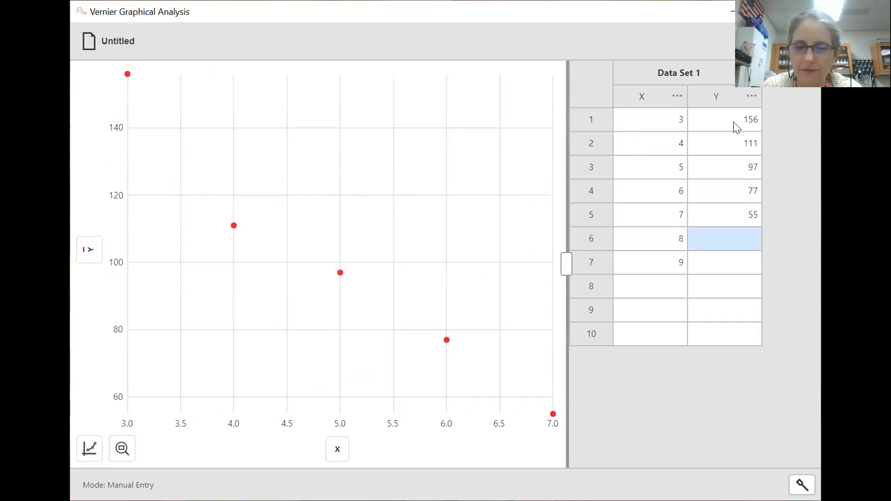
pyautogui.write('60')
pyautogui.press('Return')
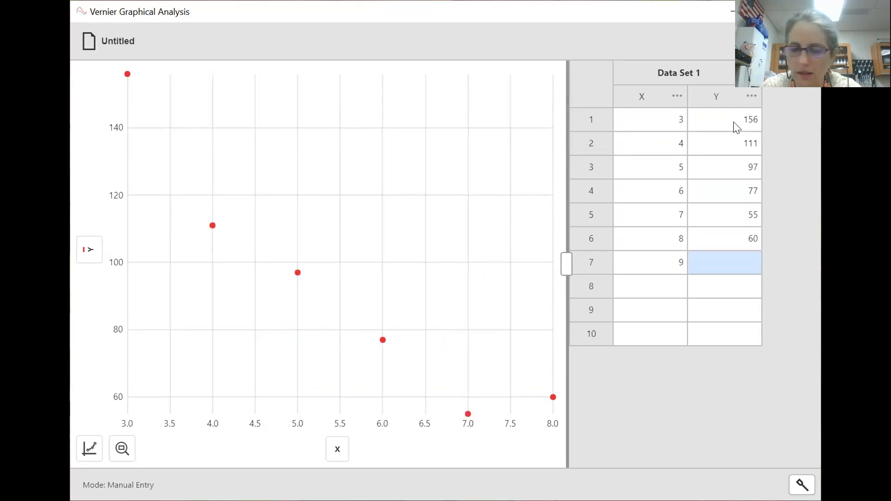
pyautogui.write('72')
pyautogui.press('Return')
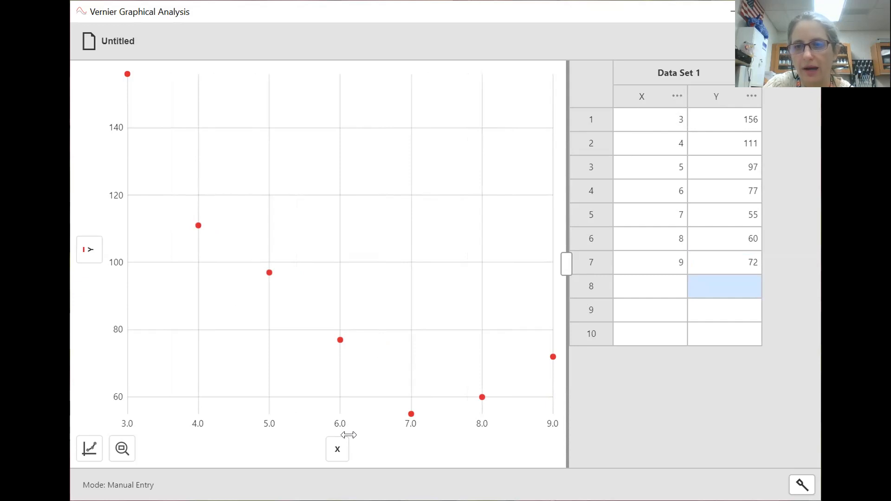
# - Rename the X column as "Atomic #" in its column options, leaving the units empty
pyautogui.click(676, 97)
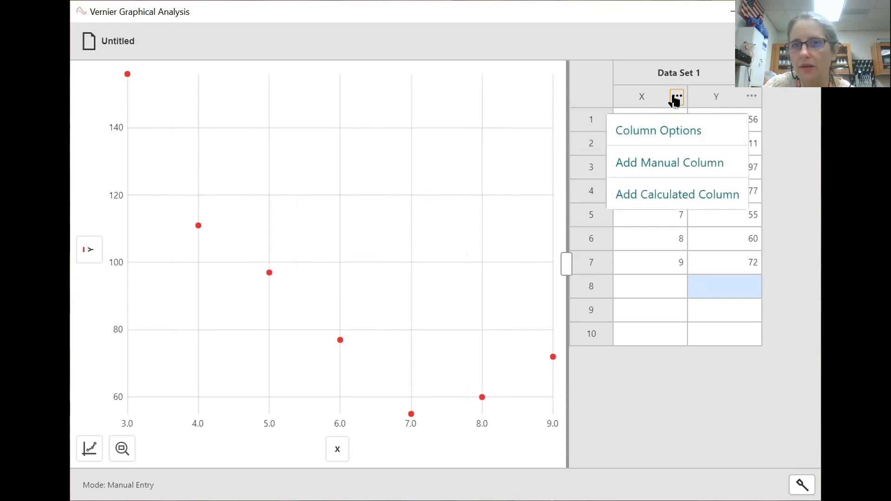
pyautogui.click(658, 132)
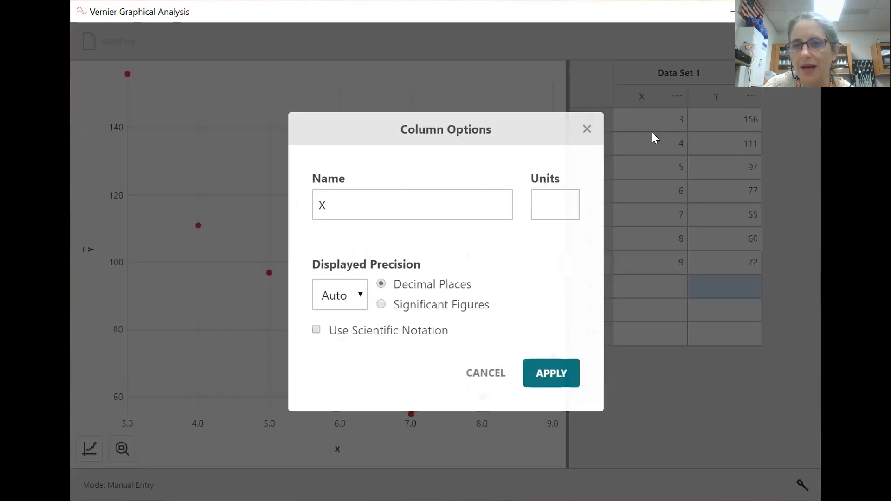
pyautogui.doubleClick(361, 206)
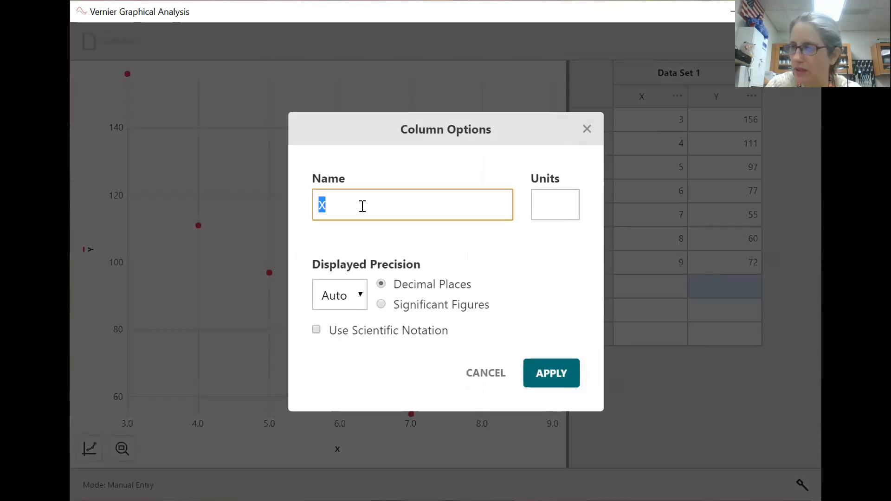
pyautogui.write('Atomi')
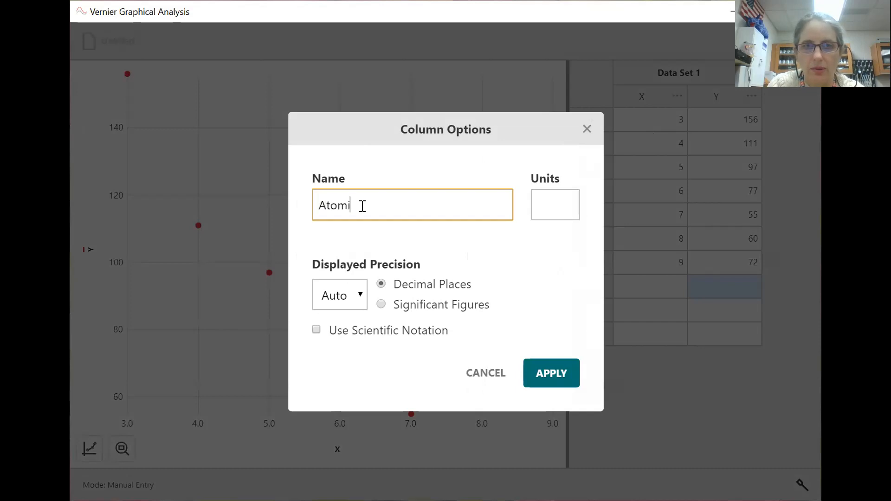
pyautogui.write('c #')
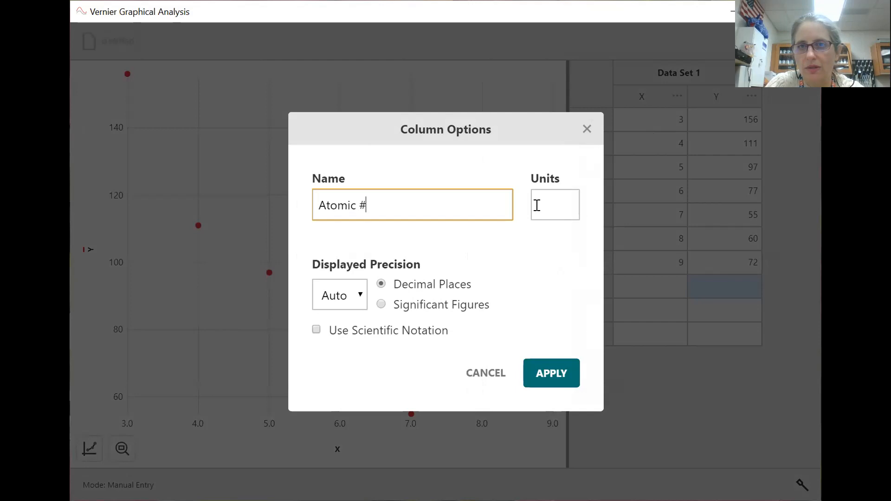
pyautogui.click(550, 376)
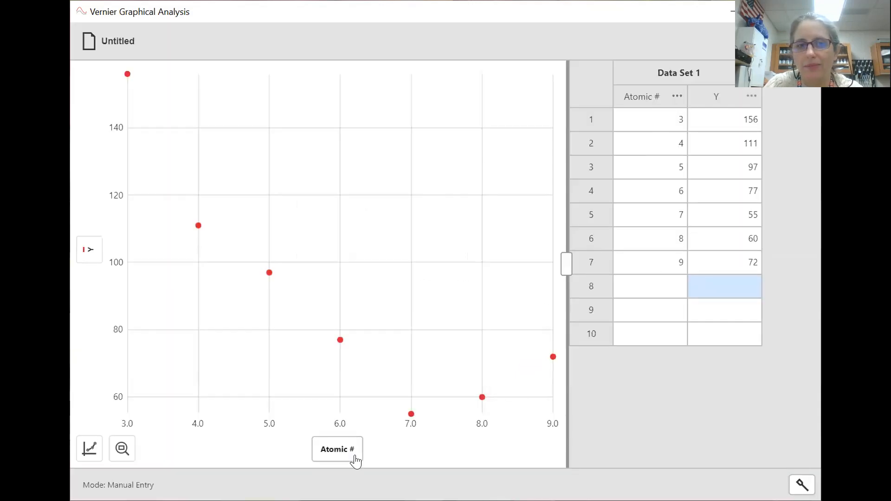
# - Rename the Y column as "Radius" and set its units to pm
pyautogui.click(751, 97)
pyautogui.click(752, 131)
pyautogui.doubleClick(374, 214)
pyautogui.press('BackSpace')
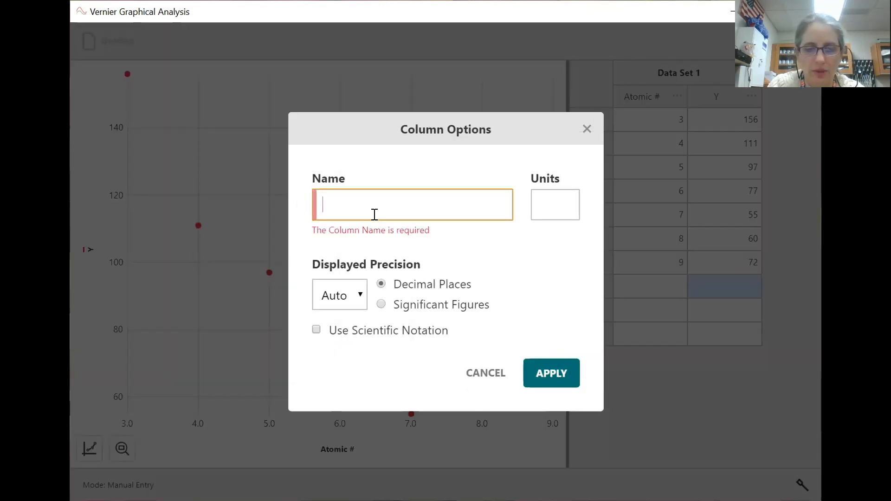
pyautogui.write('Radius')
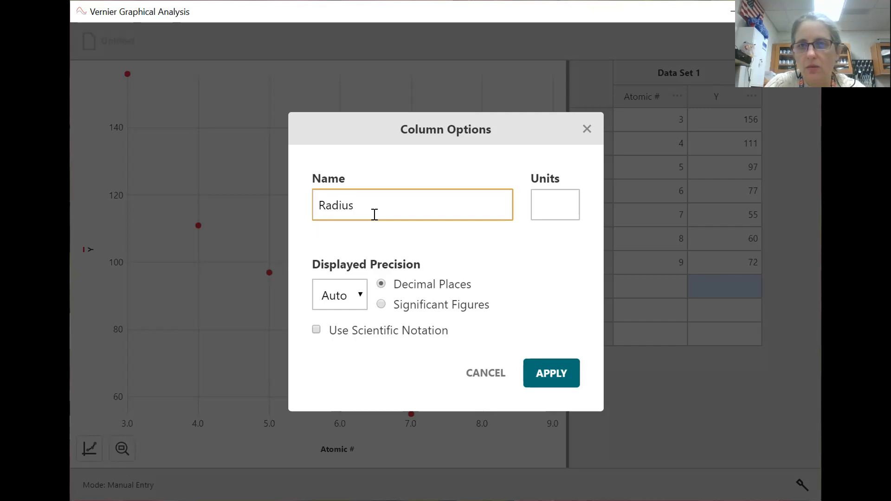
pyautogui.click(547, 207)
pyautogui.write('pm')
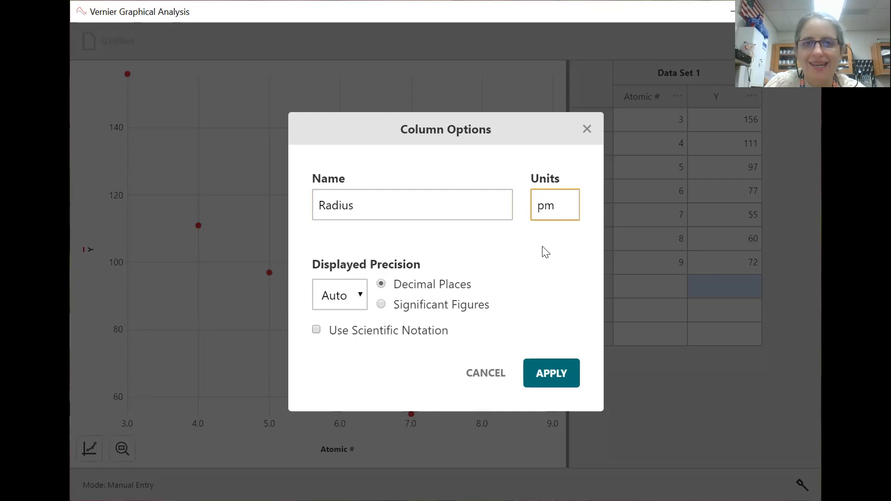
pyautogui.click(560, 367)
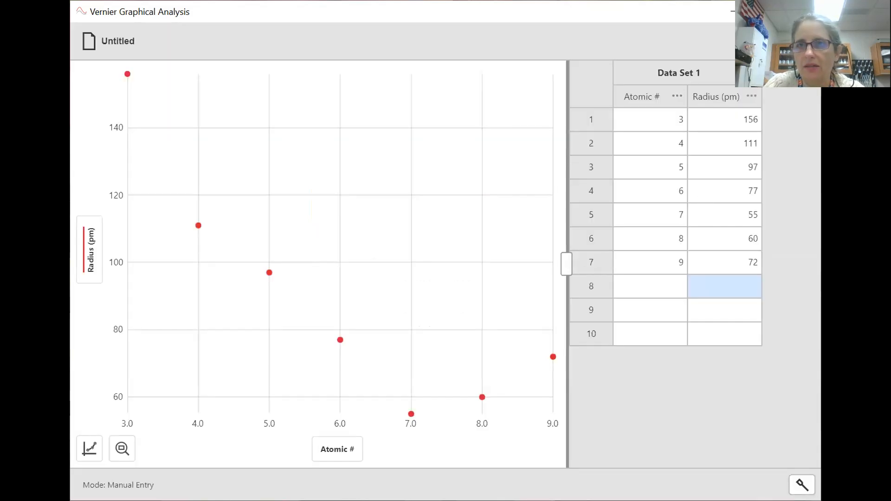
# - Rename the data set as "Per 2"
pyautogui.click(746, 79)
pyautogui.click(739, 106)
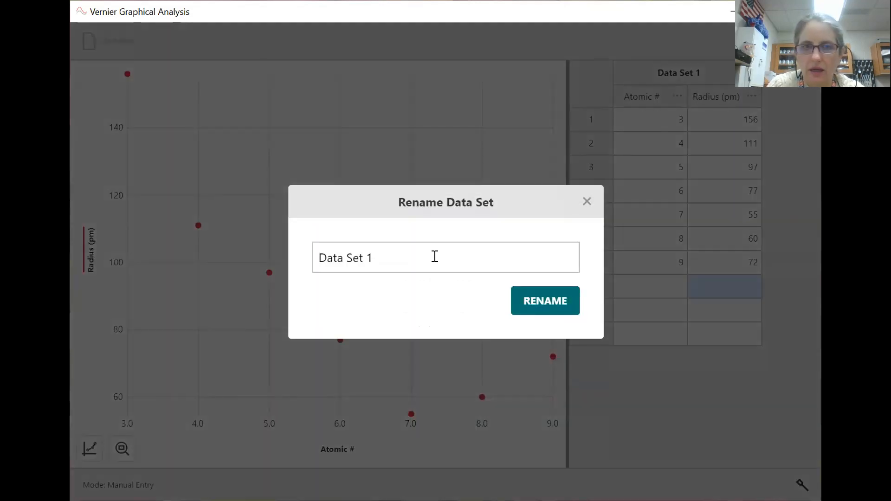
pyautogui.click(418, 262)
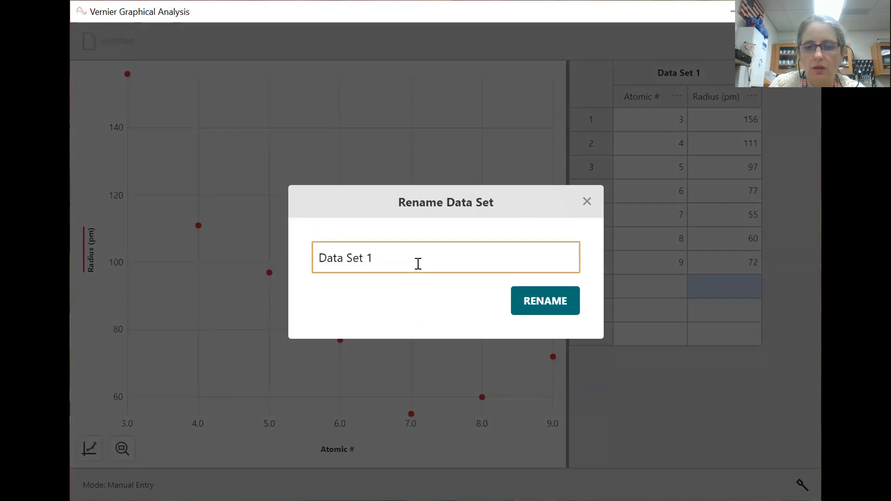
pyautogui.press('BackSpace')
pyautogui.press('BackSpace')
pyautogui.press('BackSpace')
pyautogui.press('BackSpace')
pyautogui.press('BackSpace')
pyautogui.press('BackSpace')
pyautogui.press('BackSpace')
pyautogui.press('BackSpace')
pyautogui.press('BackSpace')
pyautogui.write('P')
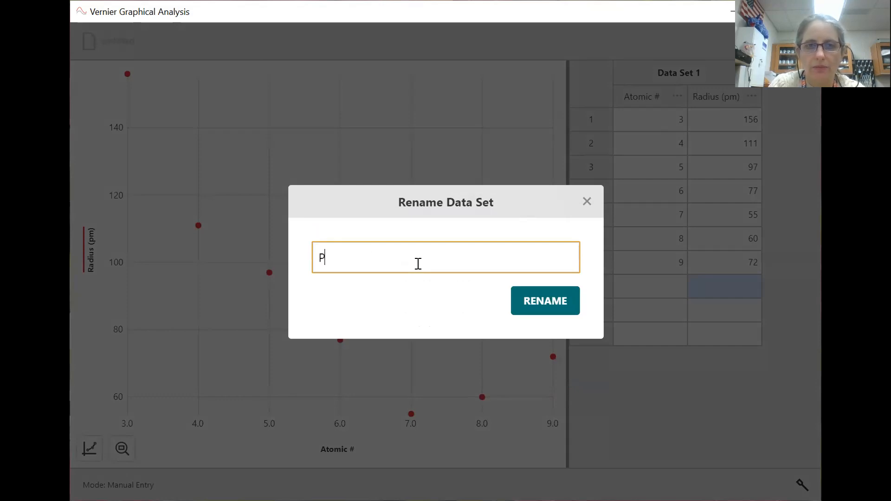
pyautogui.write('er ')
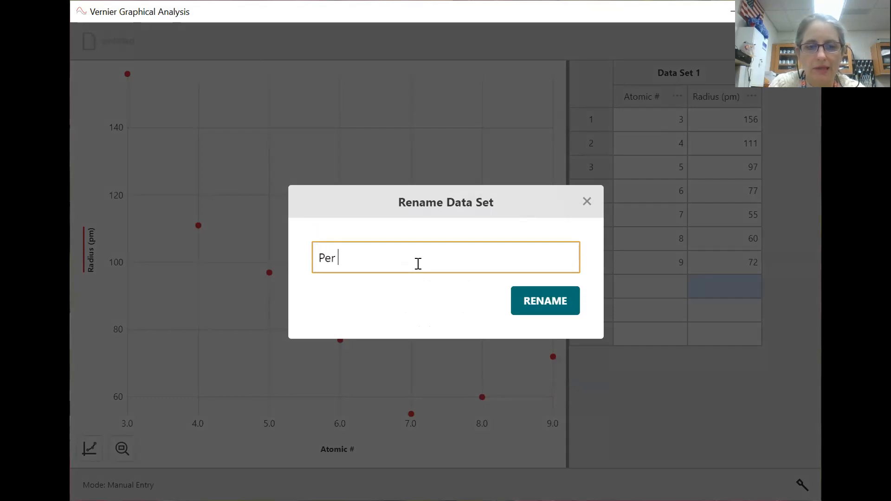
pyautogui.write('2')
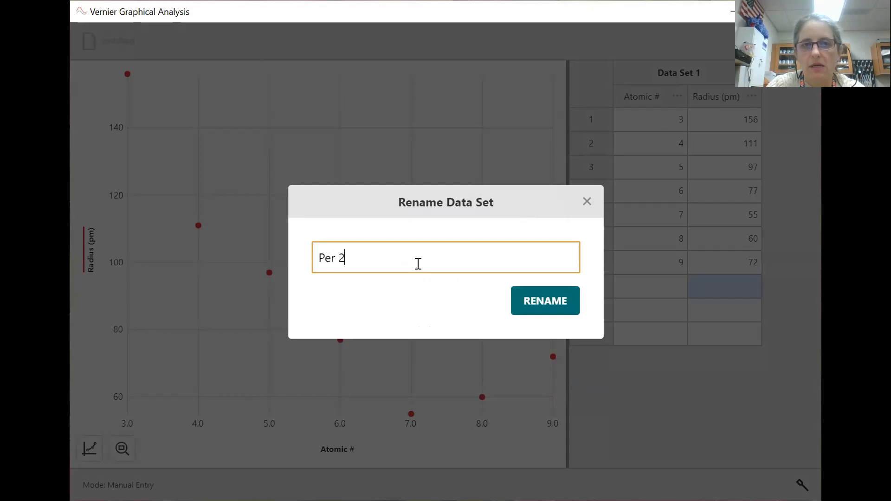
pyautogui.click(531, 302)
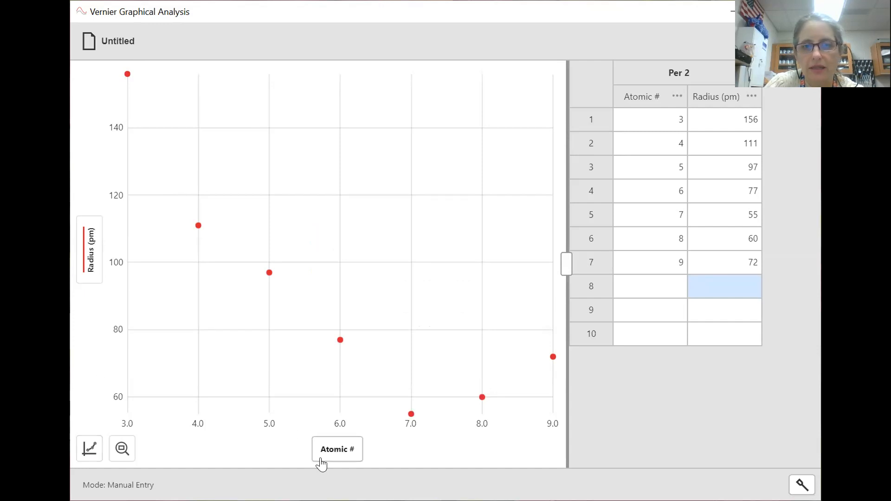
# - Title the graph "Atomic Radii vs Atomic number" in the graph options
pyautogui.click(91, 452)
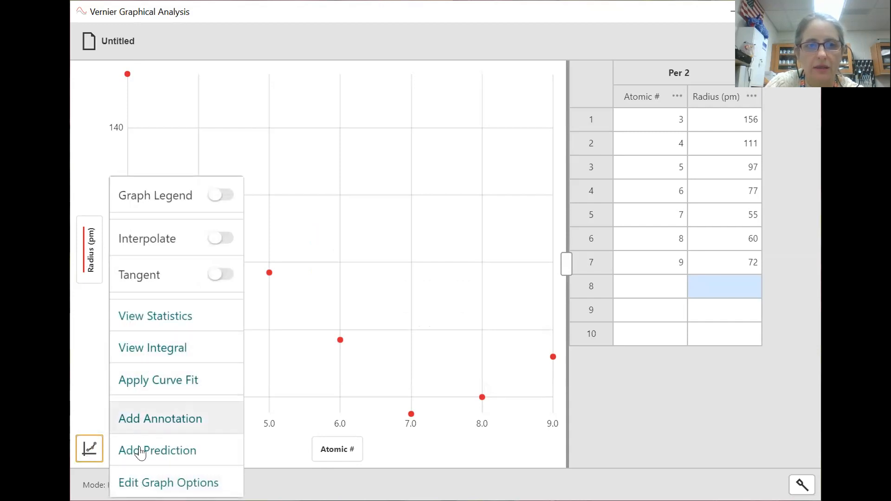
pyautogui.click(168, 482)
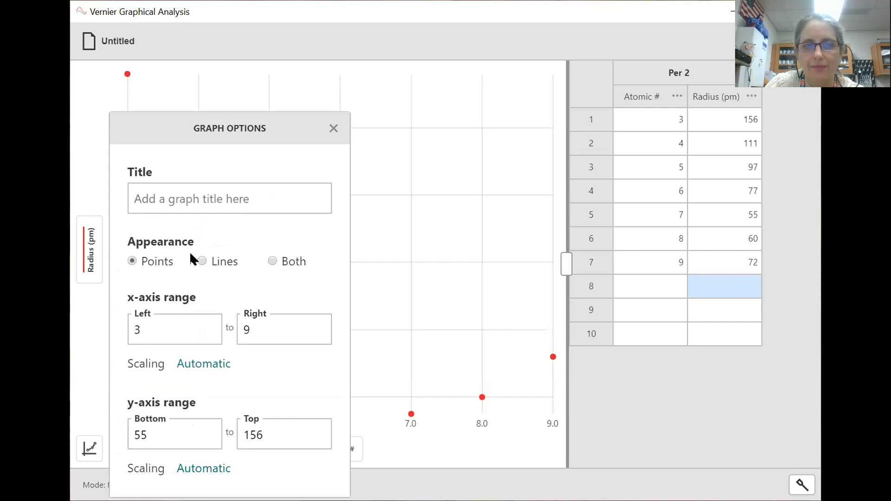
pyautogui.click(157, 204)
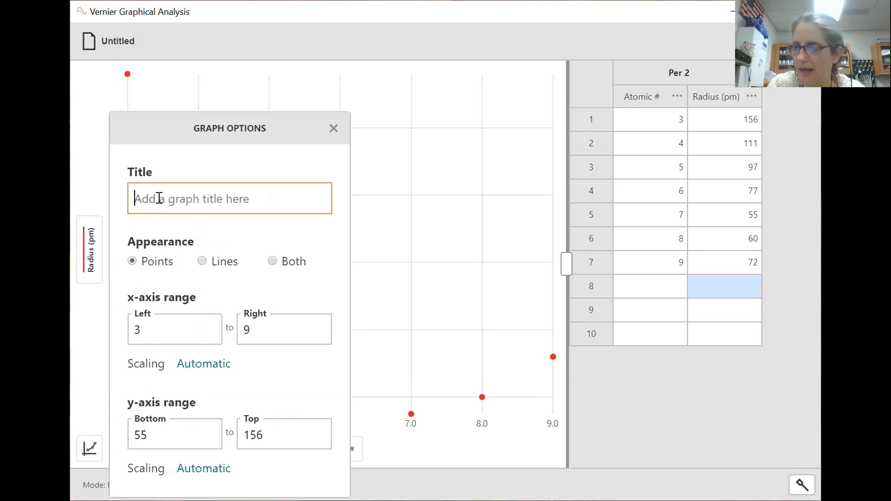
pyautogui.write('Atomi')
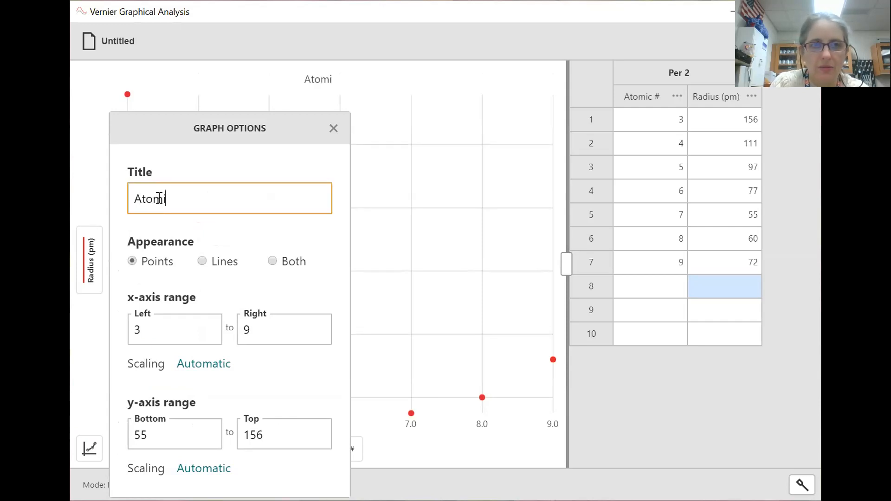
pyautogui.write('c Rddi vs')
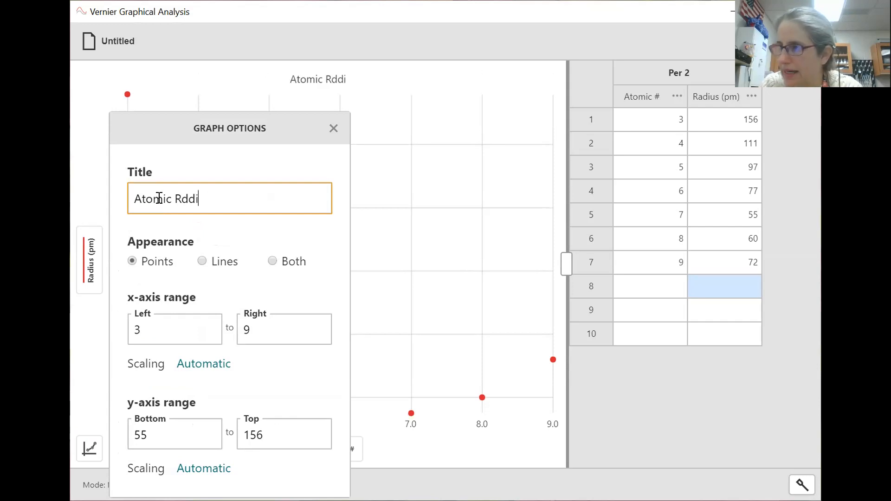
pyautogui.press('BackSpace')
pyautogui.press('BackSpace')
pyautogui.press('BackSpace')
pyautogui.press('BackSpace')
pyautogui.press('BackSpace')
pyautogui.press('BackSpace')
pyautogui.press('BackSpace')
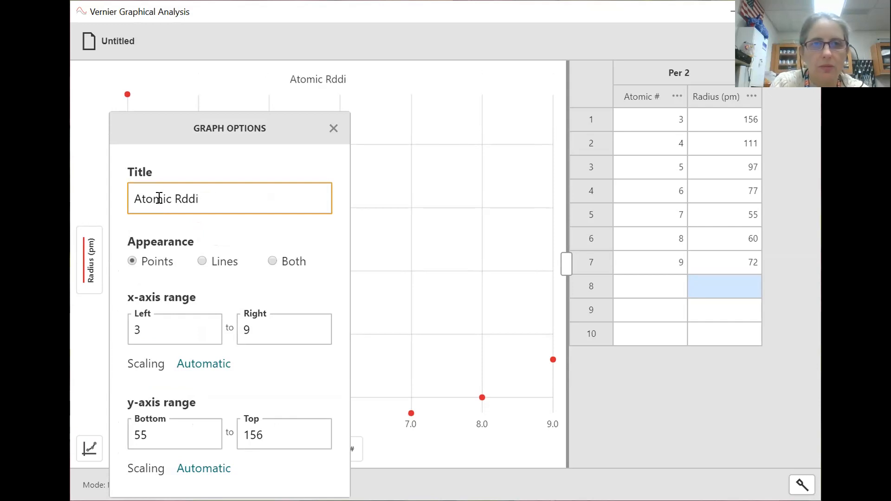
pyautogui.write('ad')
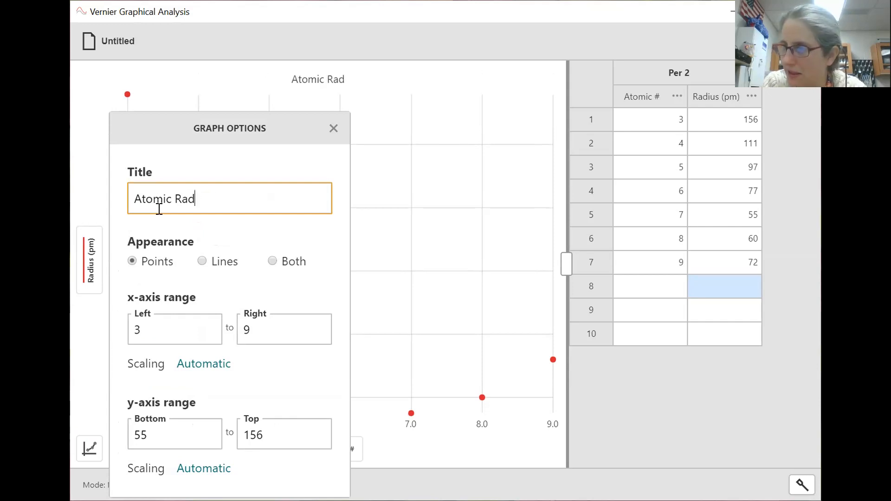
pyautogui.write('ii vs')
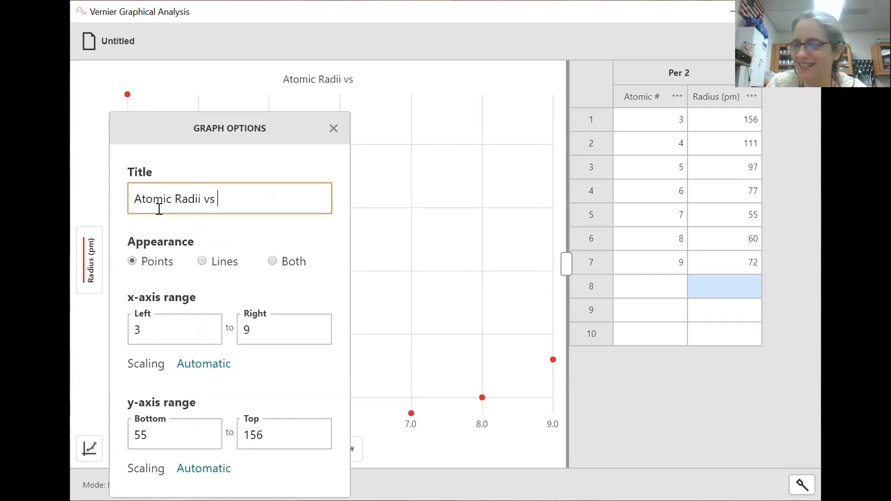
pyautogui.write(' Atomi')
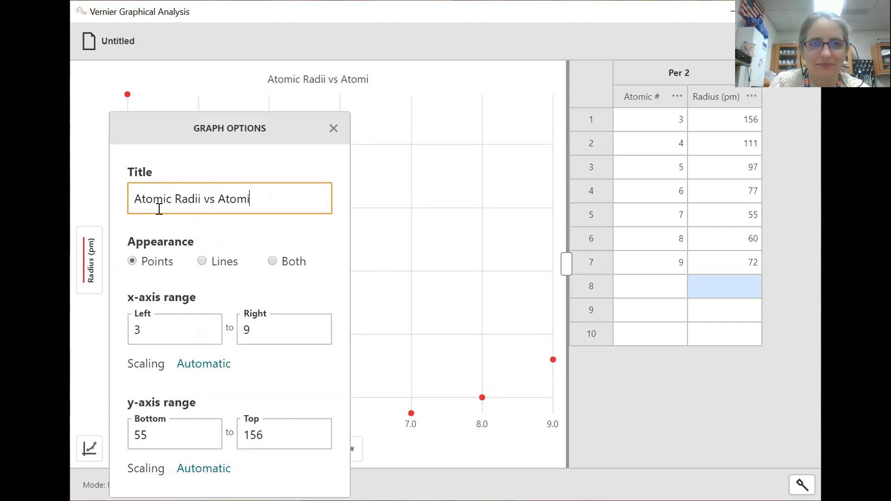
pyautogui.write('c number')
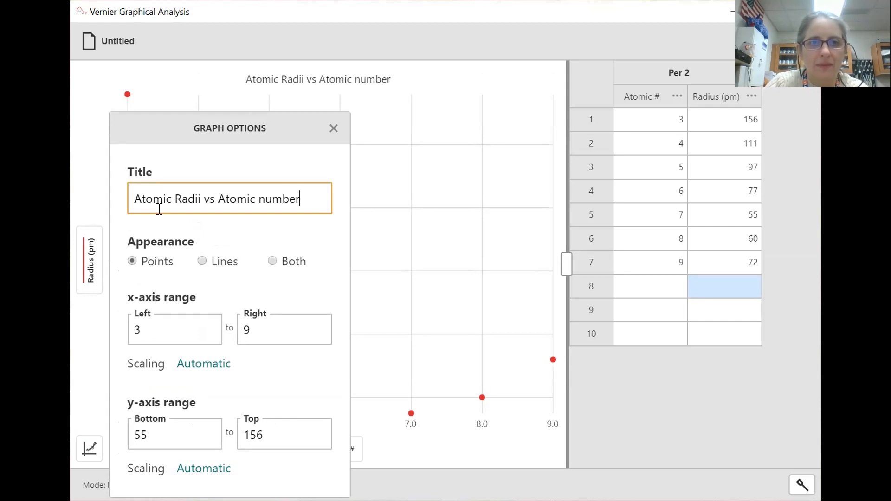
# - Compare the graph's appearance styles, set it to Both points and lines, and close the graph options
pyautogui.click(271, 262)
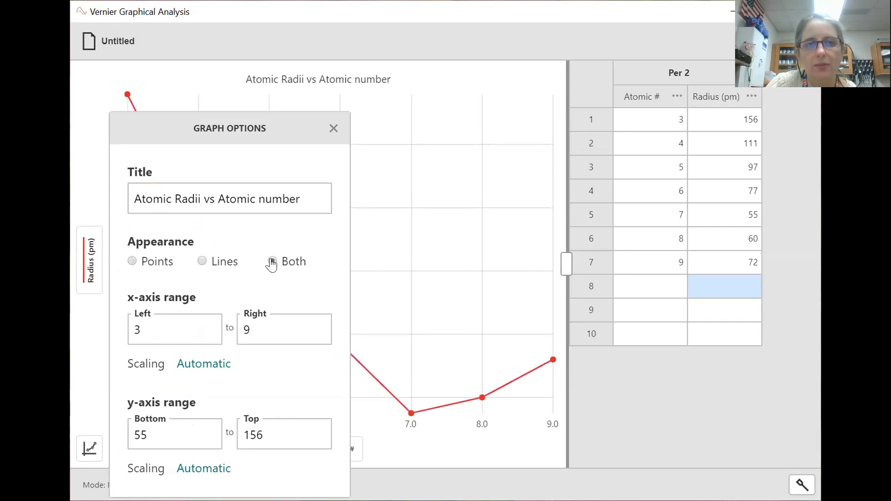
pyautogui.click(201, 262)
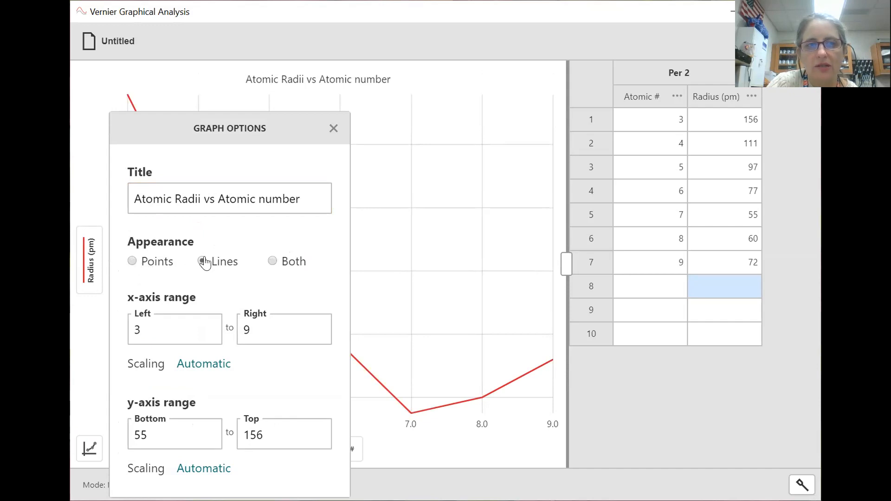
pyautogui.click(132, 261)
pyautogui.click(203, 261)
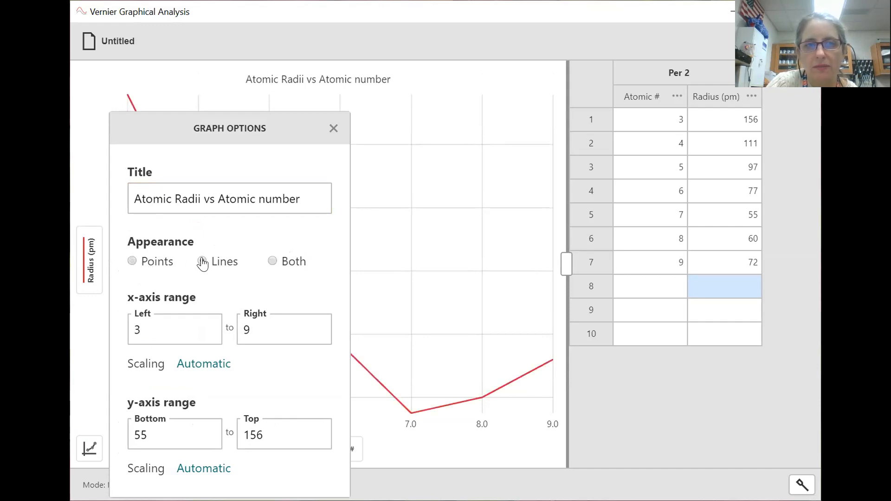
pyautogui.click(271, 262)
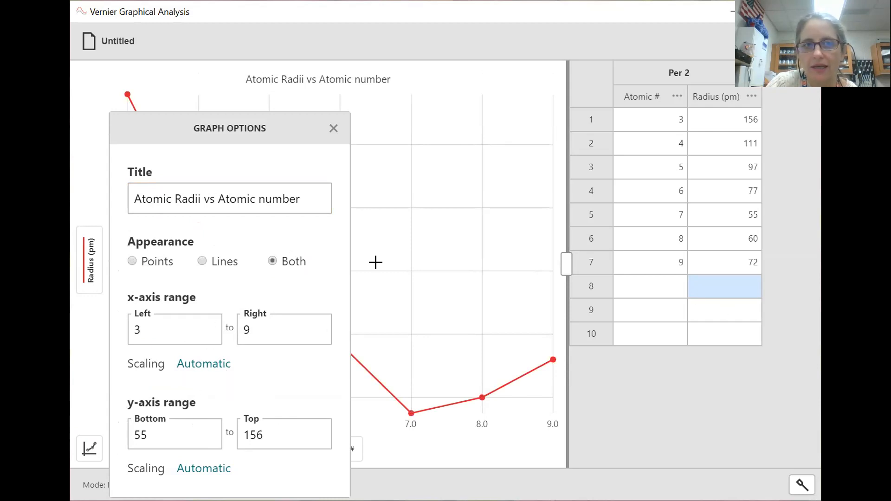
pyautogui.click(348, 287)
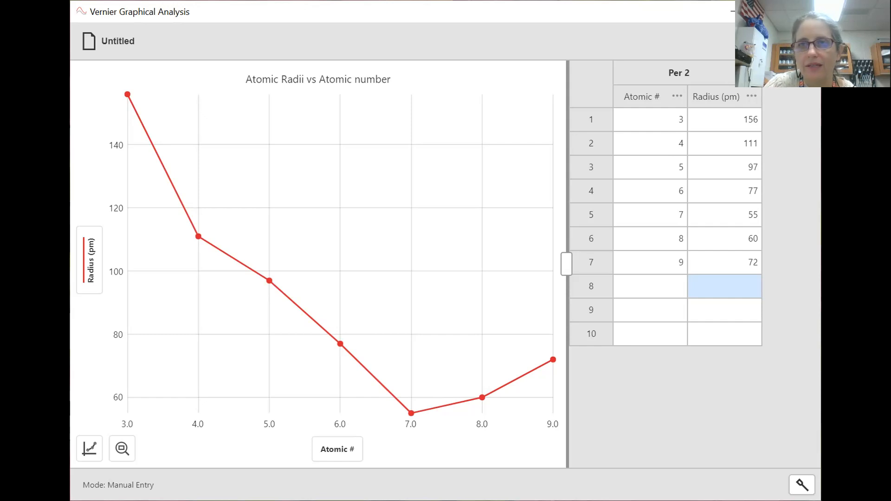
# - Add a new data set to the table and rename it "Per 3"
pyautogui.click(751, 73)
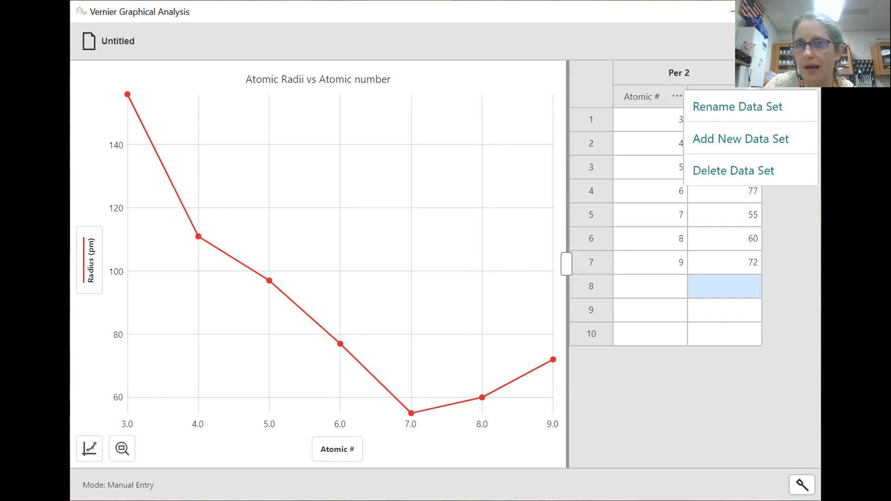
pyautogui.click(745, 142)
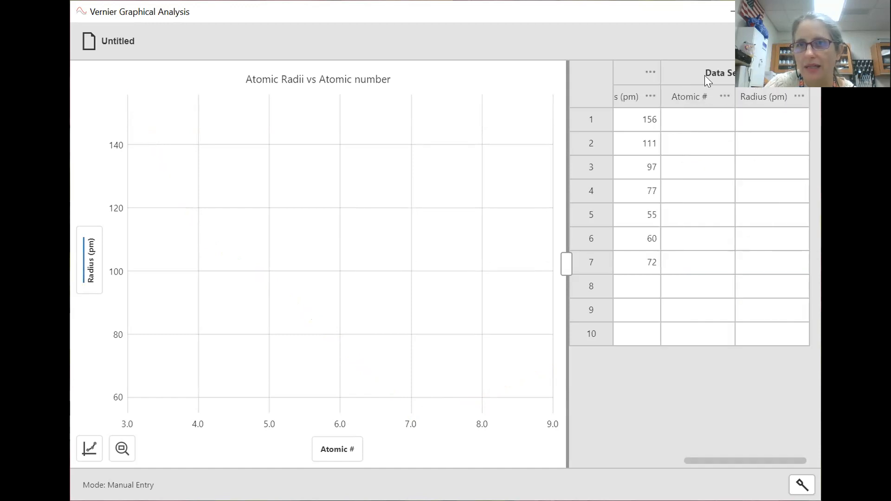
pyautogui.click(726, 70)
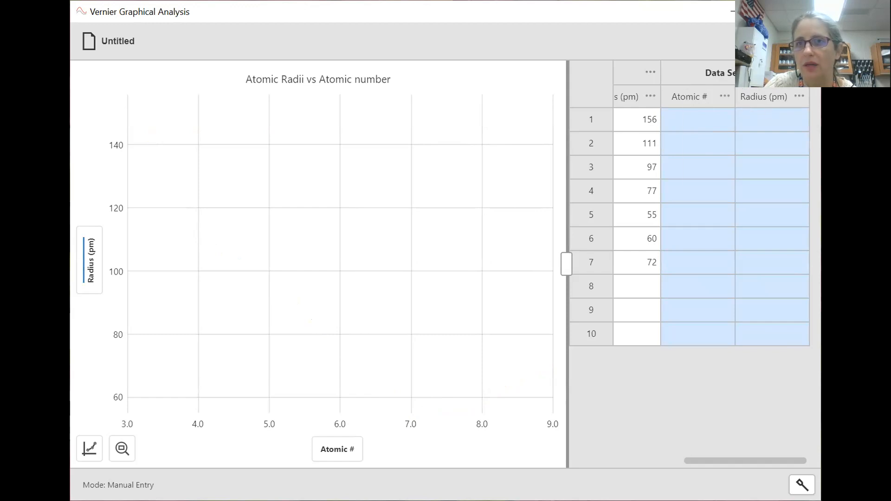
pyautogui.click(799, 73)
pyautogui.click(756, 114)
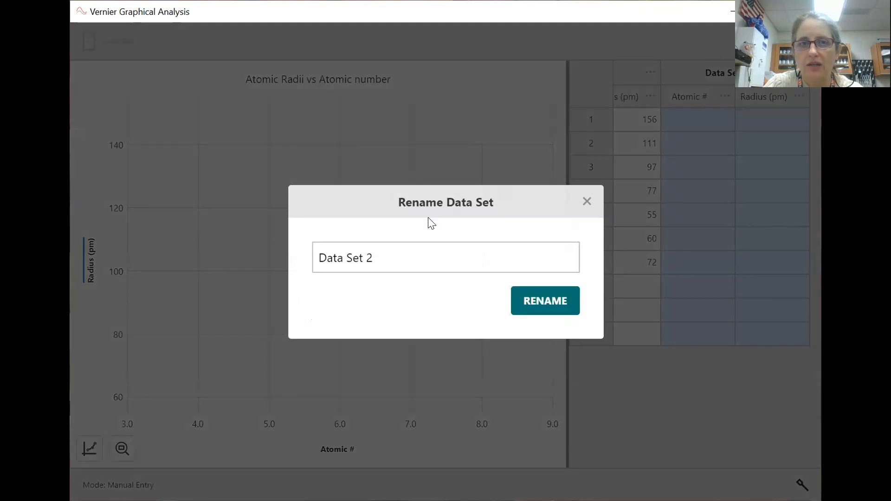
pyautogui.click(383, 257)
pyautogui.press('BackSpace')
pyautogui.press('BackSpace')
pyautogui.press('BackSpace')
pyautogui.press('BackSpace')
pyautogui.press('BackSpace')
pyautogui.press('BackSpace')
pyautogui.press('BackSpace')
pyautogui.press('BackSpace')
pyautogui.press('BackSpace')
pyautogui.press('BackSpace')
pyautogui.write('Per ')
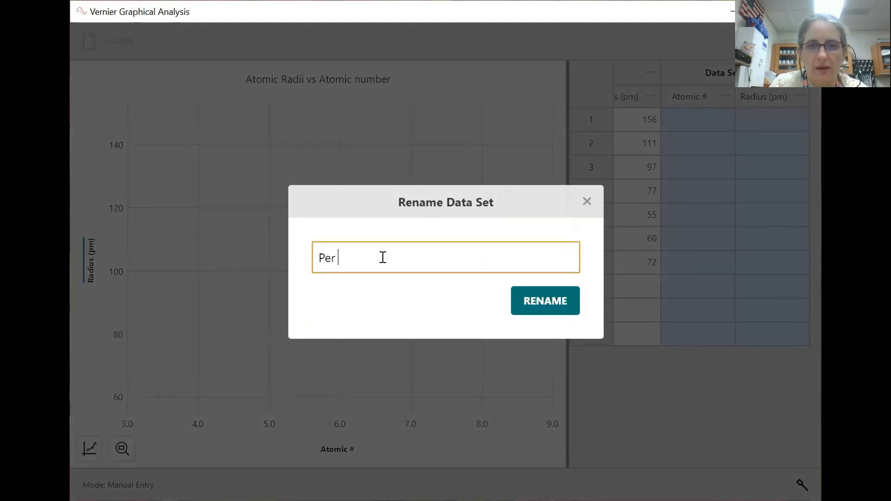
pyautogui.write('3')
pyautogui.press('Return')
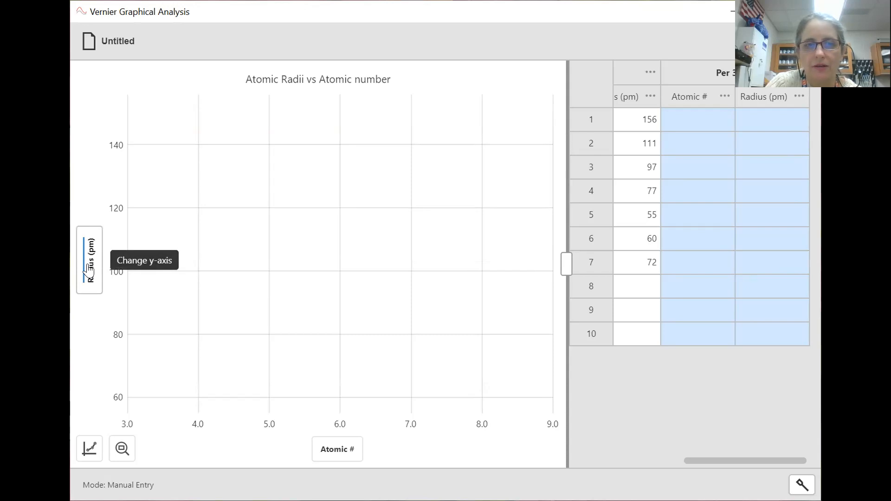
# - Fill rows 1 to 3 of the Per 3 data set with atomic numbers 11, 12, 13 and radii 186, 160, 143
pyautogui.click(693, 119)
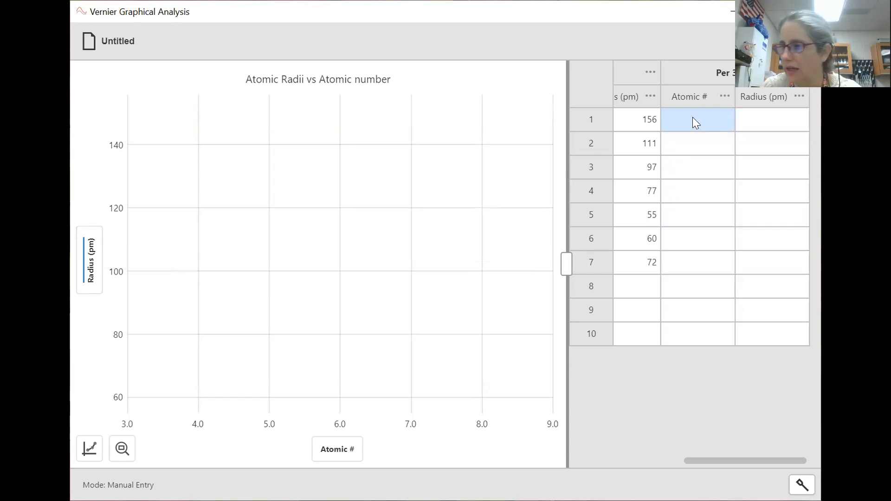
pyautogui.write('11')
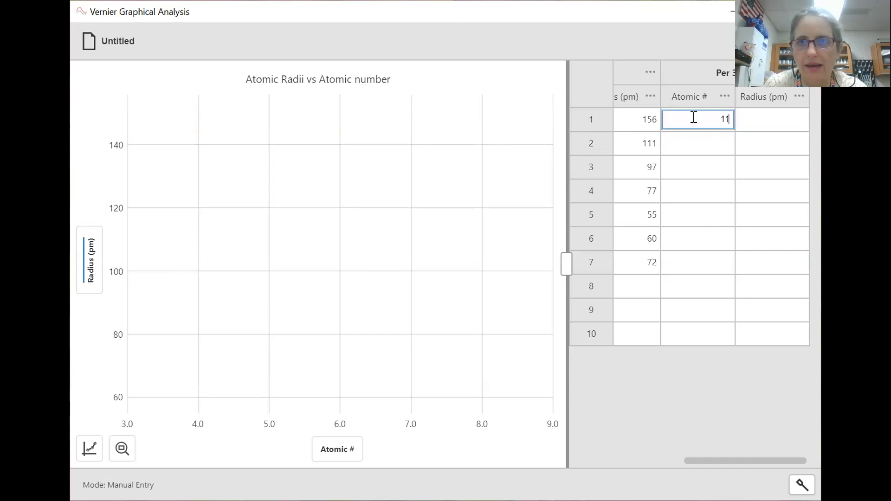
pyautogui.press('Tab')
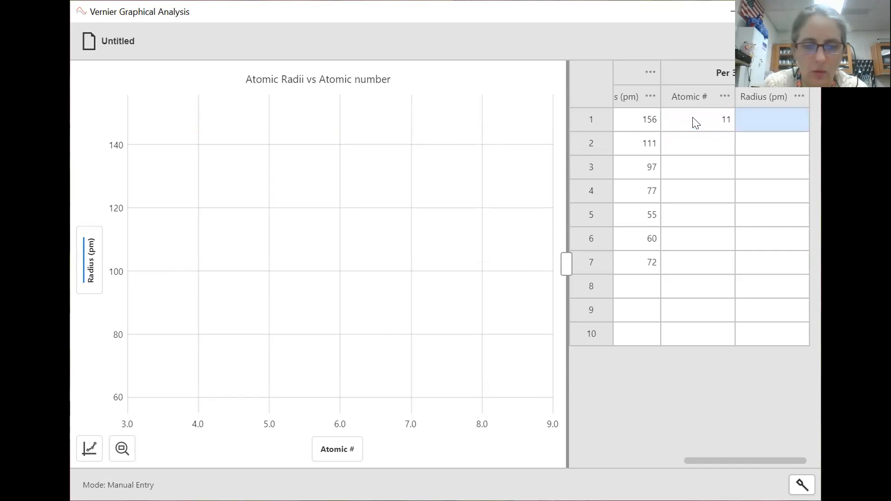
pyautogui.write('186')
pyautogui.press('Return')
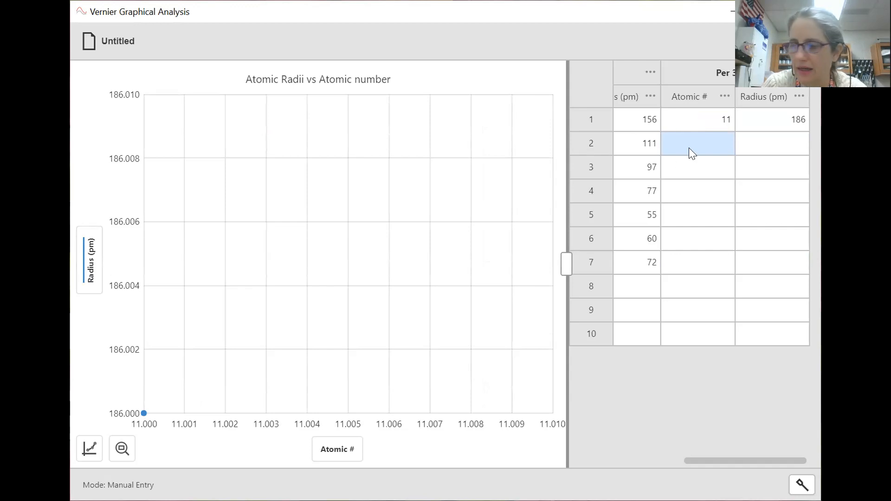
pyautogui.write('12')
pyautogui.press('Tab')
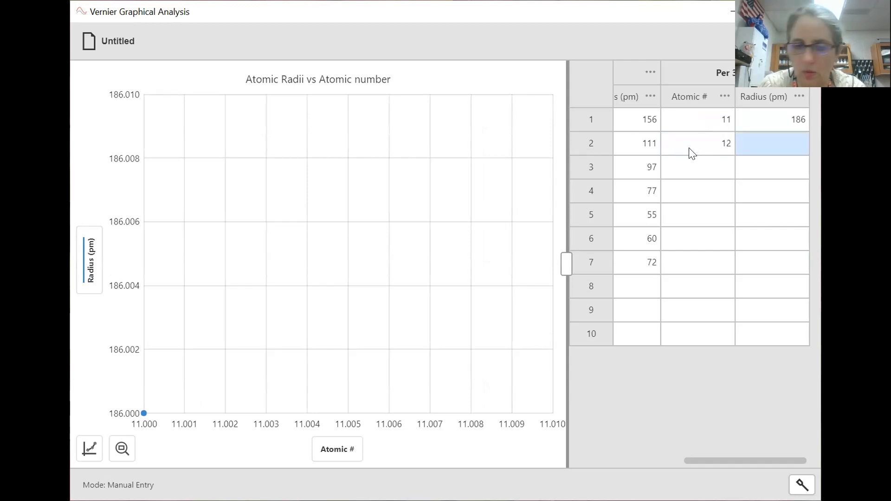
pyautogui.write('160')
pyautogui.press('Return')
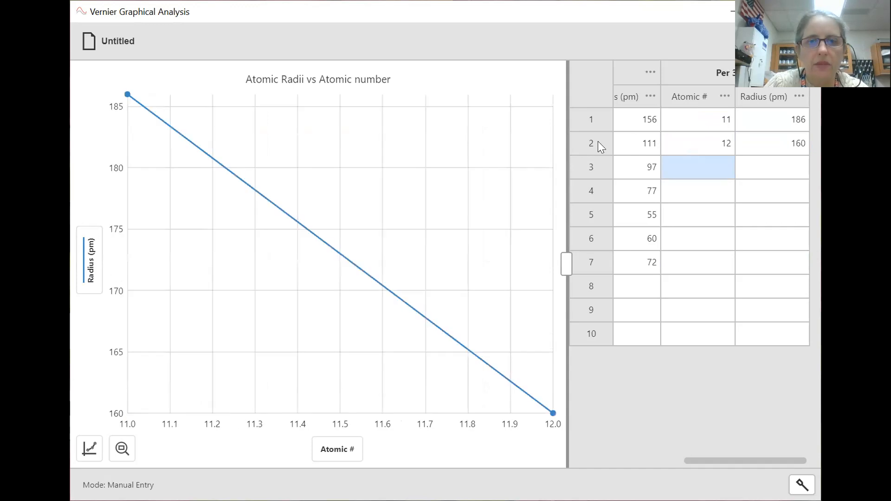
pyautogui.write('13')
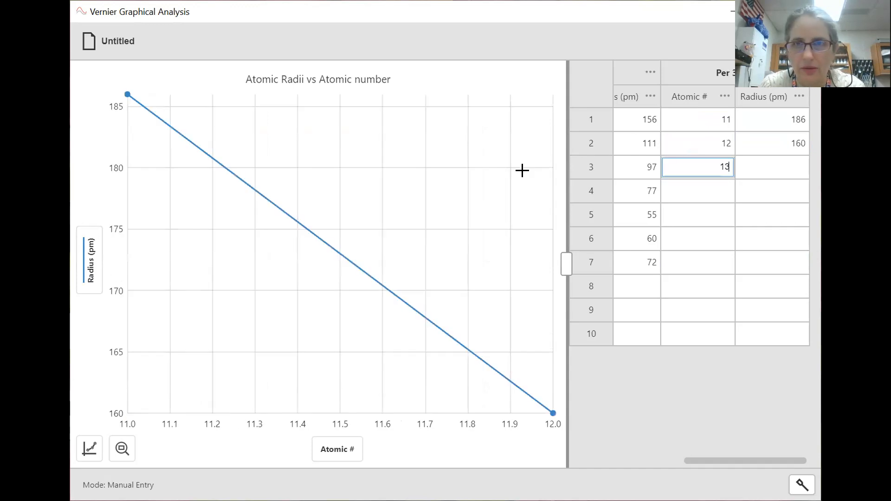
pyautogui.press('Return')
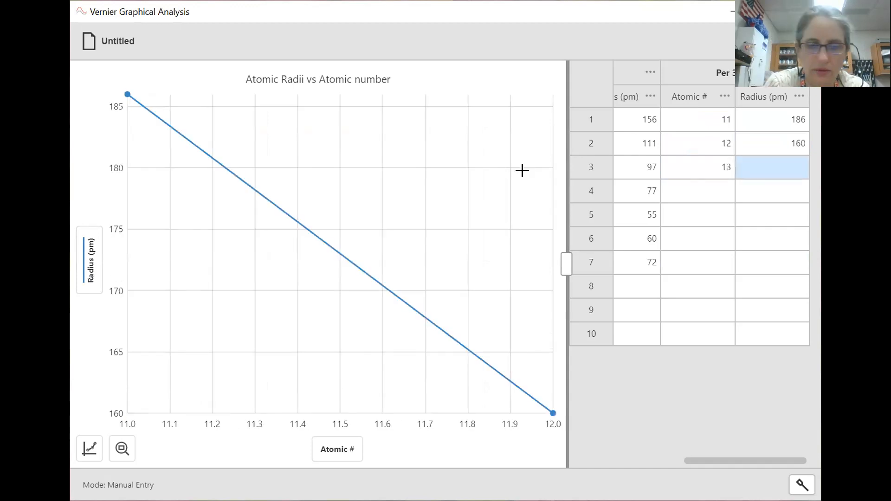
pyautogui.write('143')
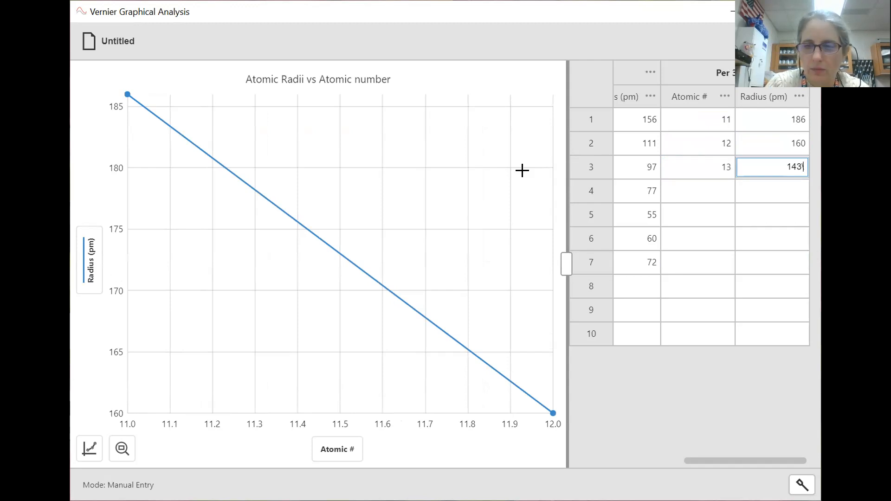
pyautogui.press('Return')
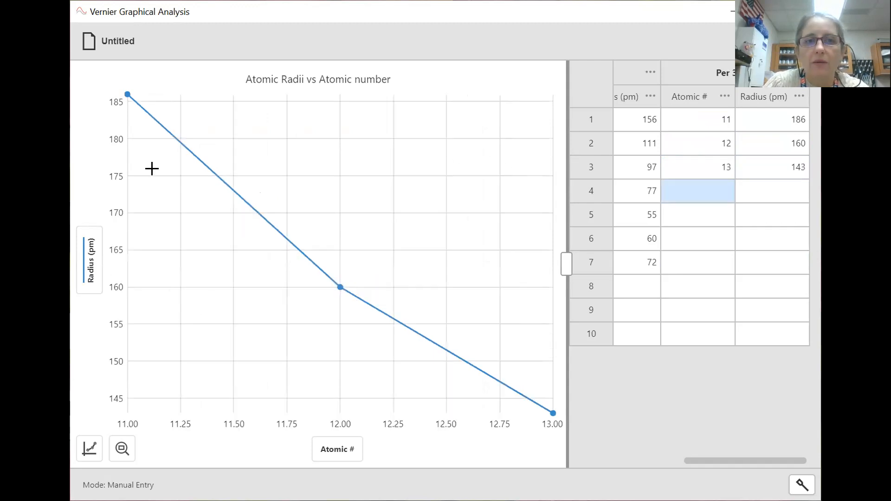
# - Show the Per 2 data set on the graph together with Per 3
pyautogui.click(89, 274)
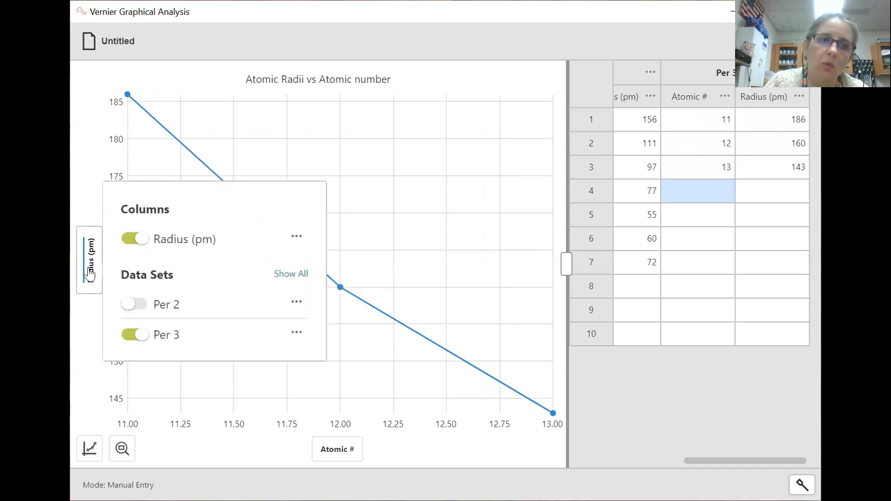
pyautogui.click(143, 308)
pyautogui.click(362, 225)
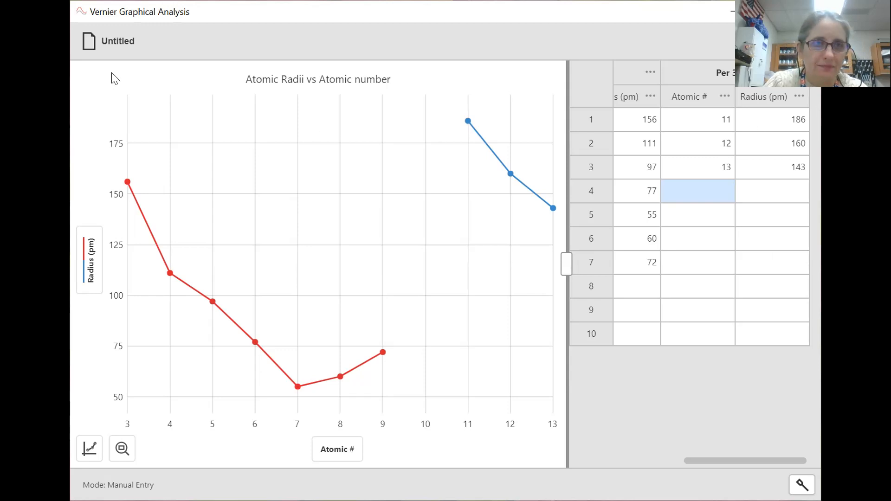
# - Start exporting the graph as a PNG image into Documents/1 My Active Files/A Chem Curr Team/Honors/Unit 5 Per Table/Per Trends Graphs
pyautogui.click(117, 42)
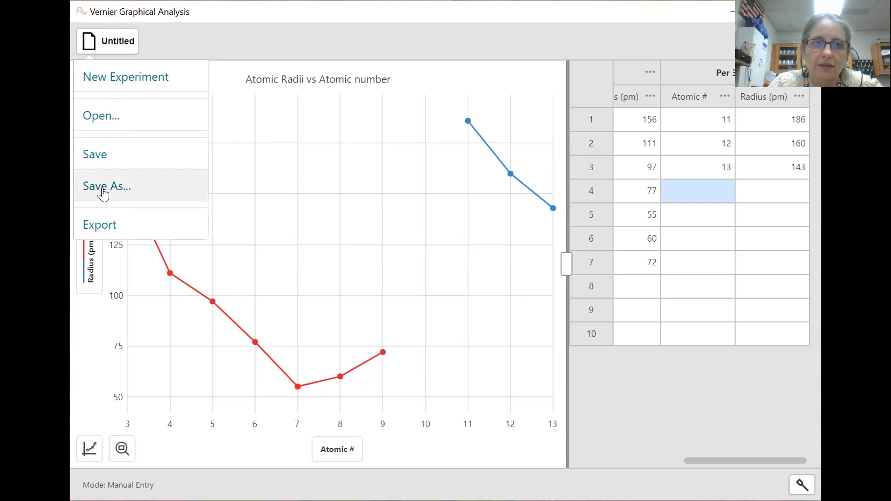
pyautogui.click(103, 225)
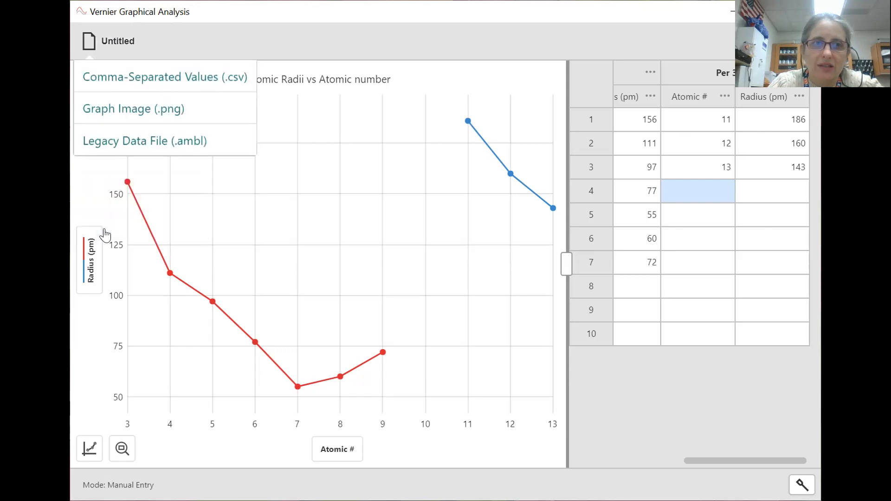
pyautogui.click(156, 118)
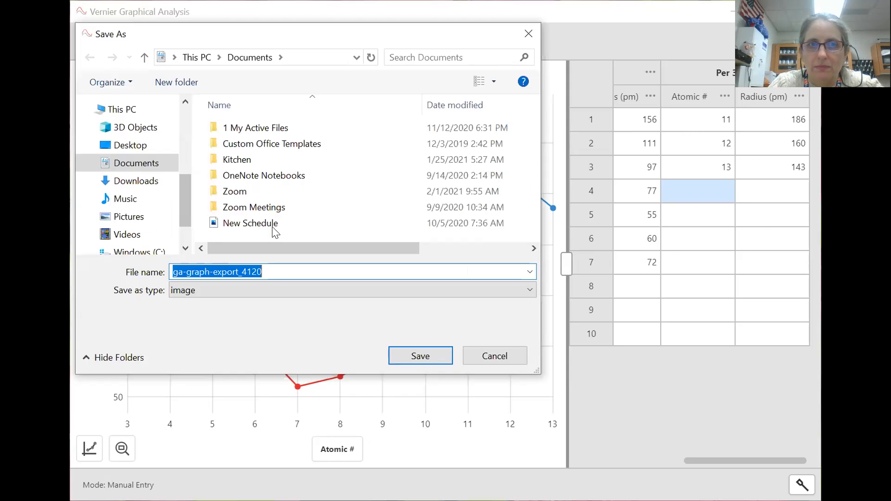
pyautogui.doubleClick(269, 129)
pyautogui.doubleClick(289, 144)
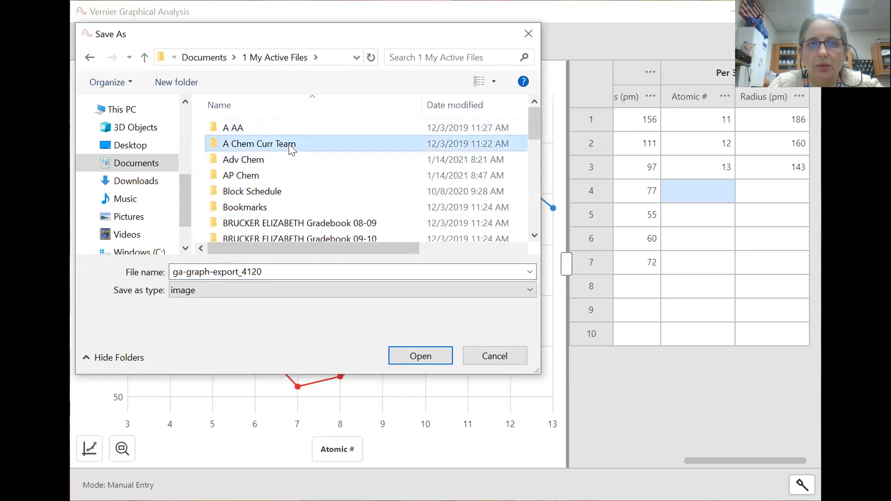
pyautogui.click(280, 159)
pyautogui.doubleClick(280, 158)
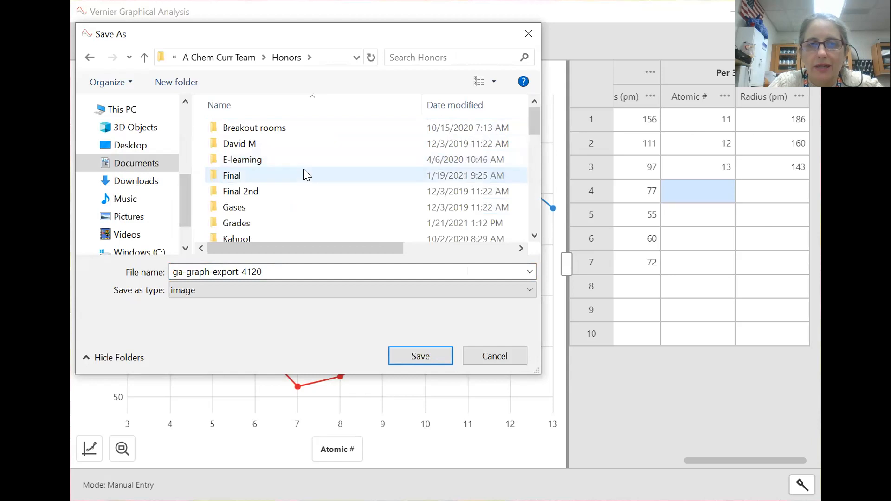
pyautogui.scroll(-8, 298, 210)
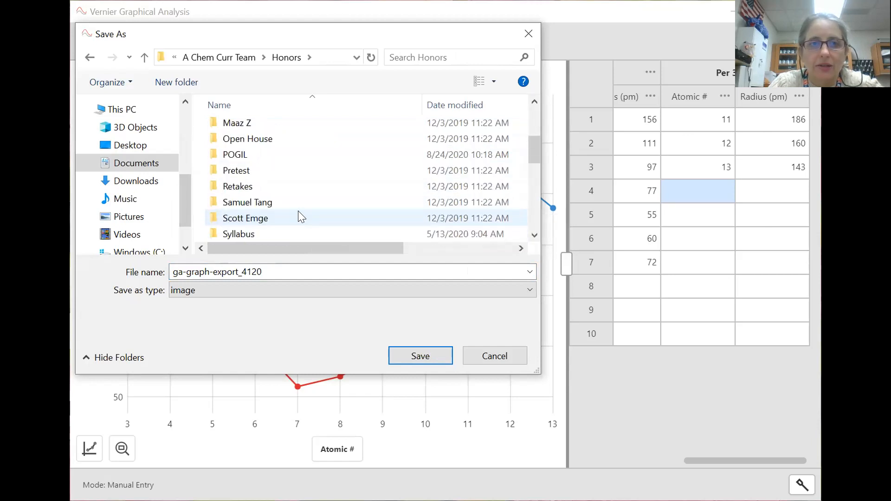
pyautogui.doubleClick(310, 183)
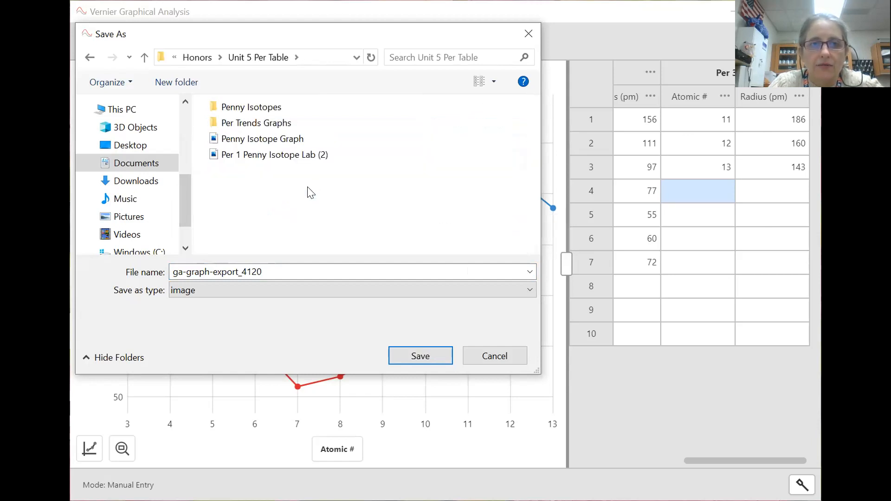
pyautogui.doubleClick(276, 123)
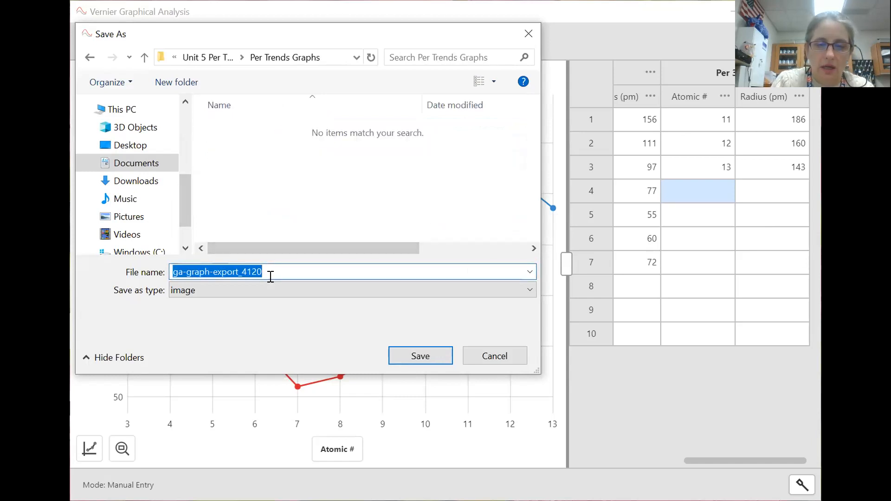
# - Name the exported graph image "sample graph 2-1-21" and save it in the Per Trends Graphs folder
pyautogui.write('sample graph')
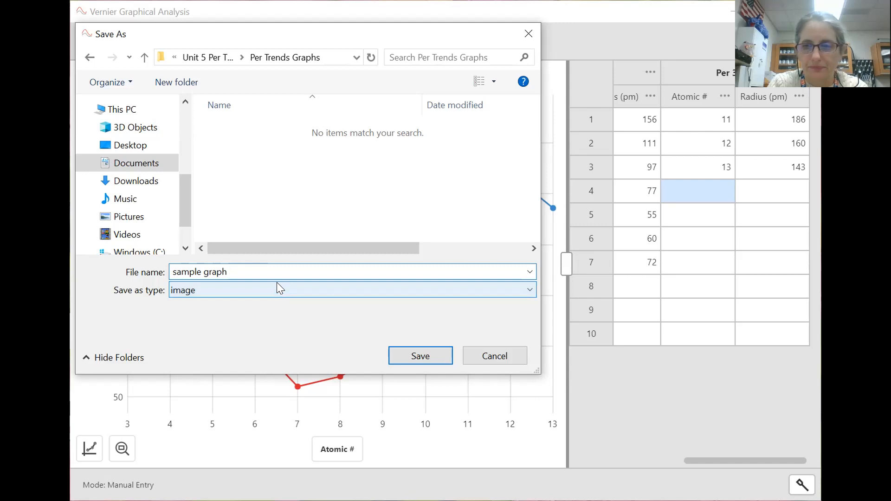
pyautogui.write('2-1-')
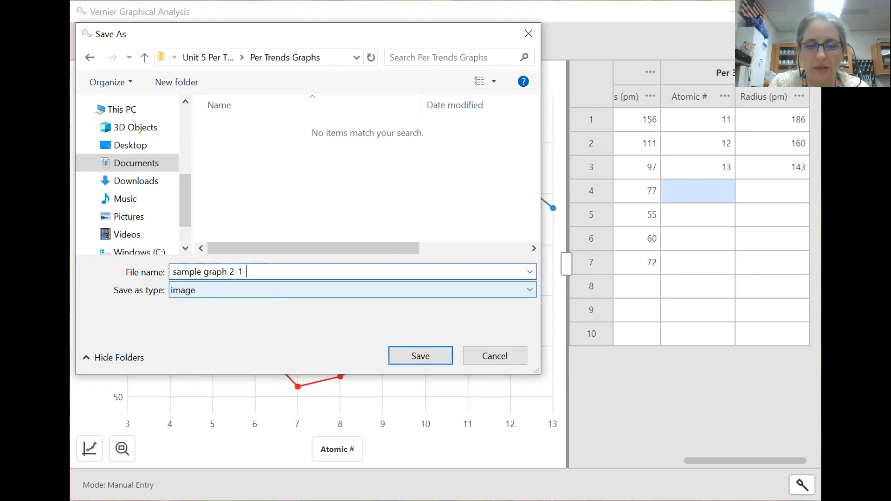
pyautogui.write('21')
pyautogui.press('Return')
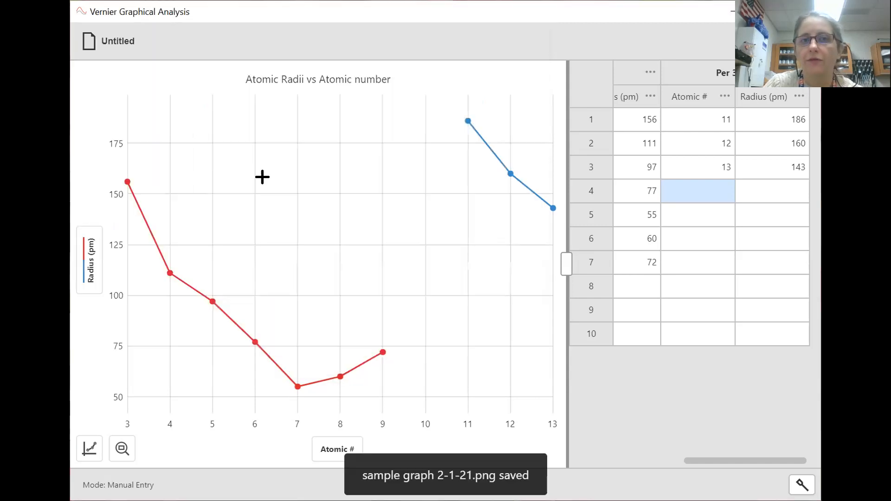